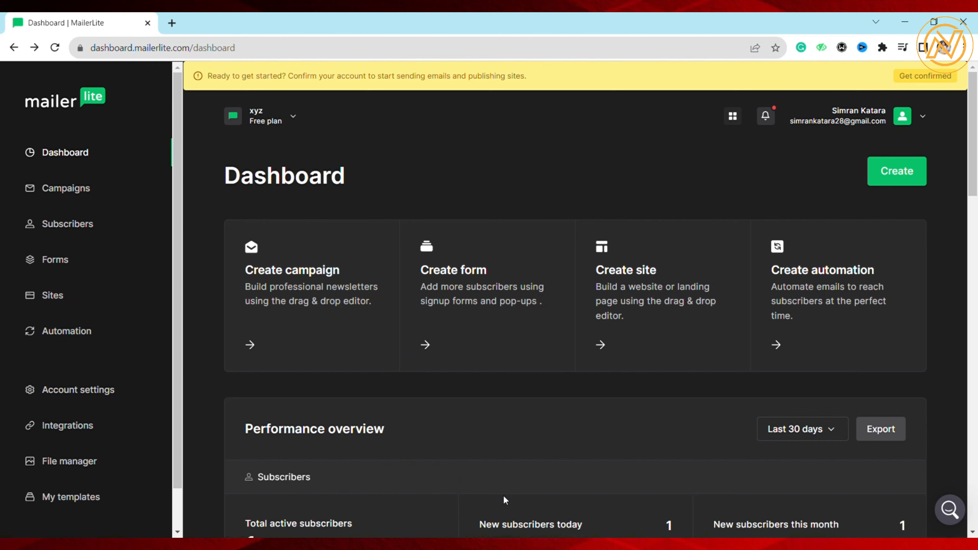
left_click(899, 171)
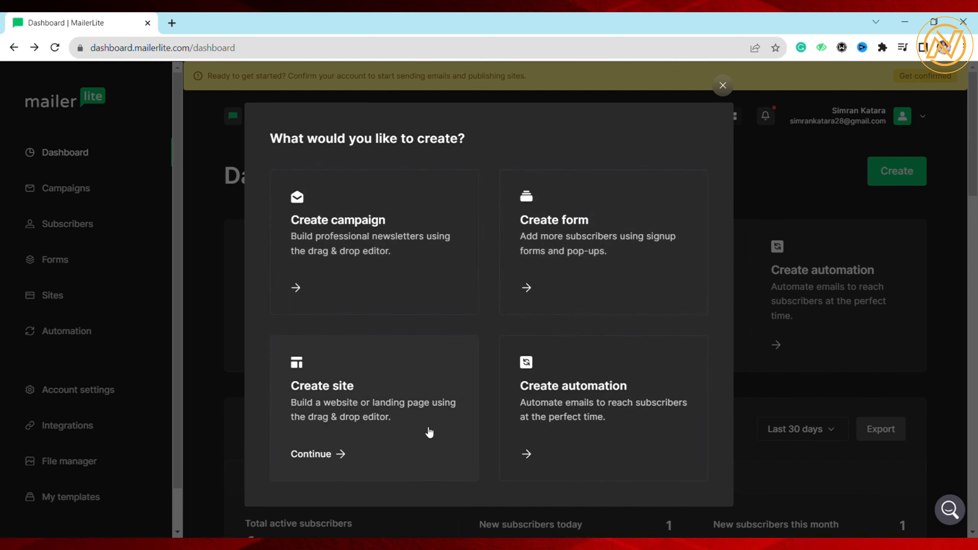
key("Escape")
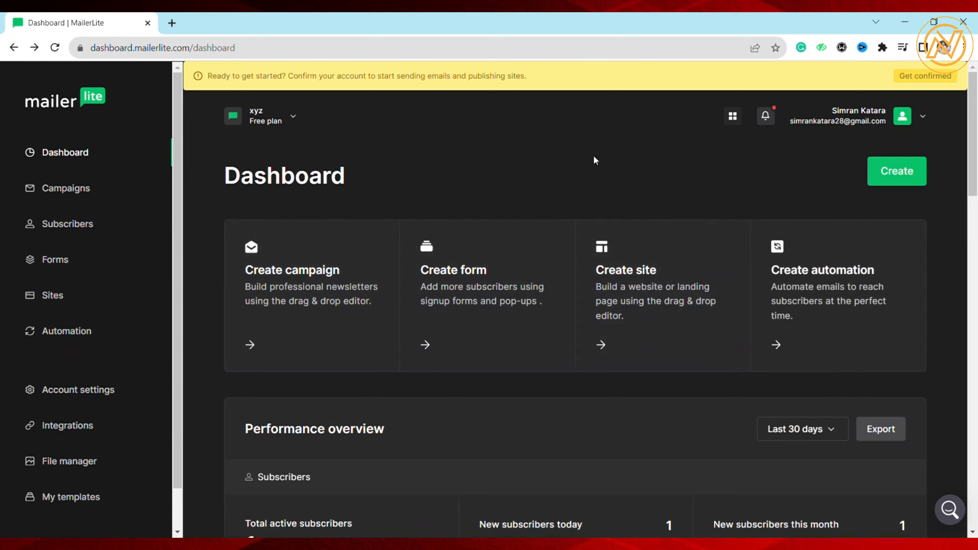
scroll(589, 157, "down", 2)
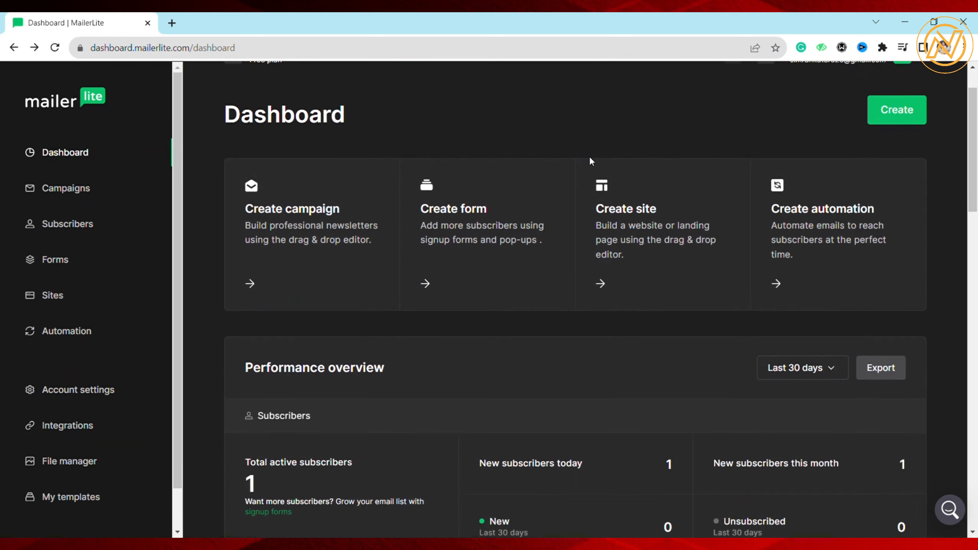
scroll(600, 152, "up", 2)
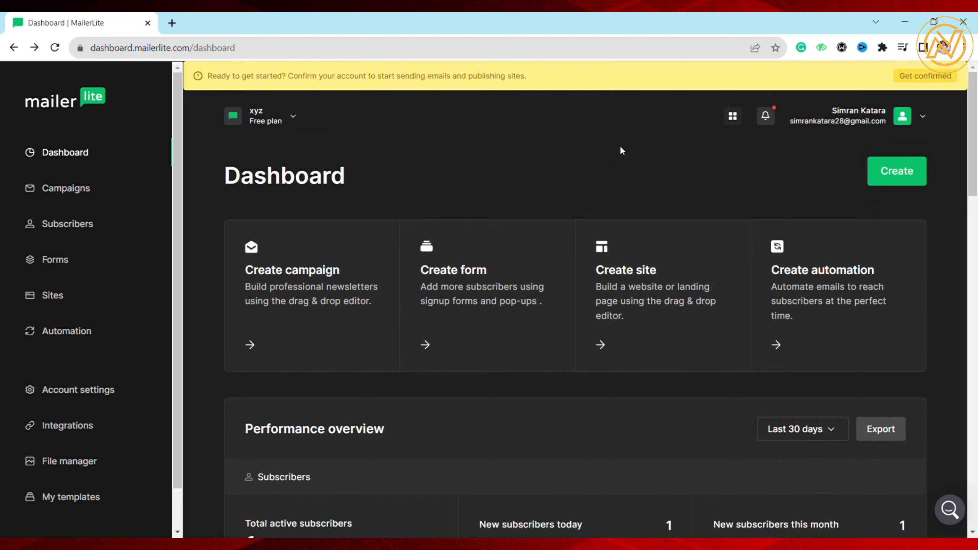
Start a new campaign of the Regular campaign type from the campaigns overview.
left_click(68, 191)
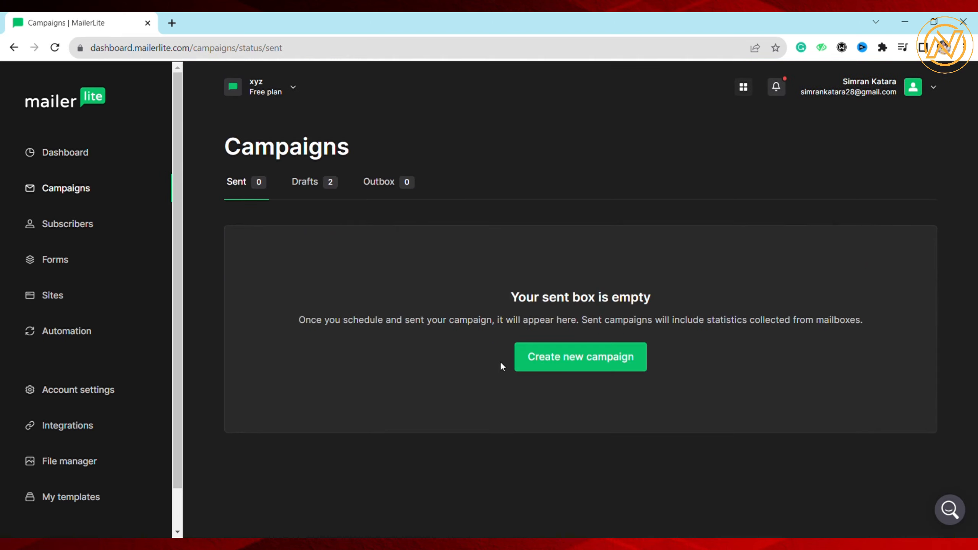
left_click(561, 366)
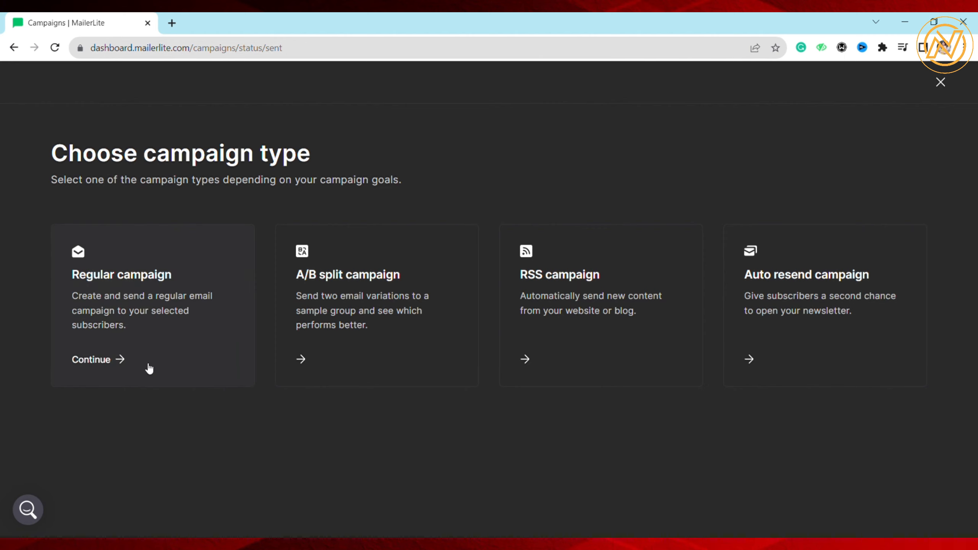
left_click(103, 363)
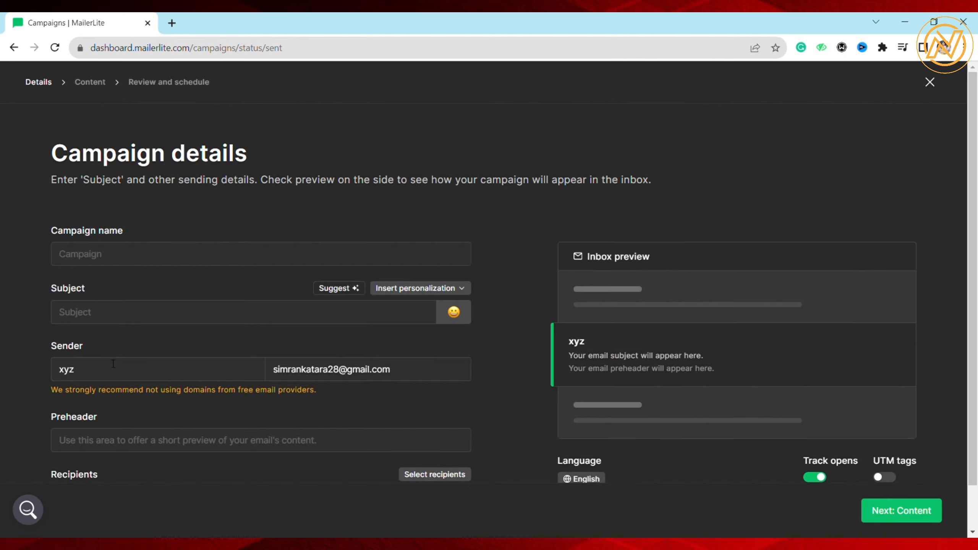
Name the campaign "product campaign".
scroll(330, 216, "down", 2)
scroll(327, 219, "up", 2)
left_click(133, 259)
type("product campaign")
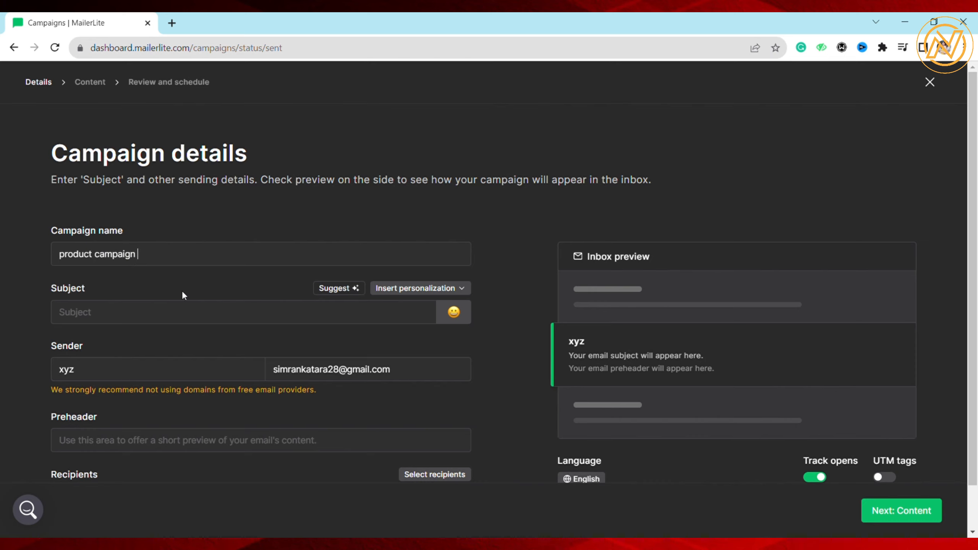
Set the email subject to "product campaign" and enter the sender's full name as the sender name.
scroll(65, 301, "down", 1)
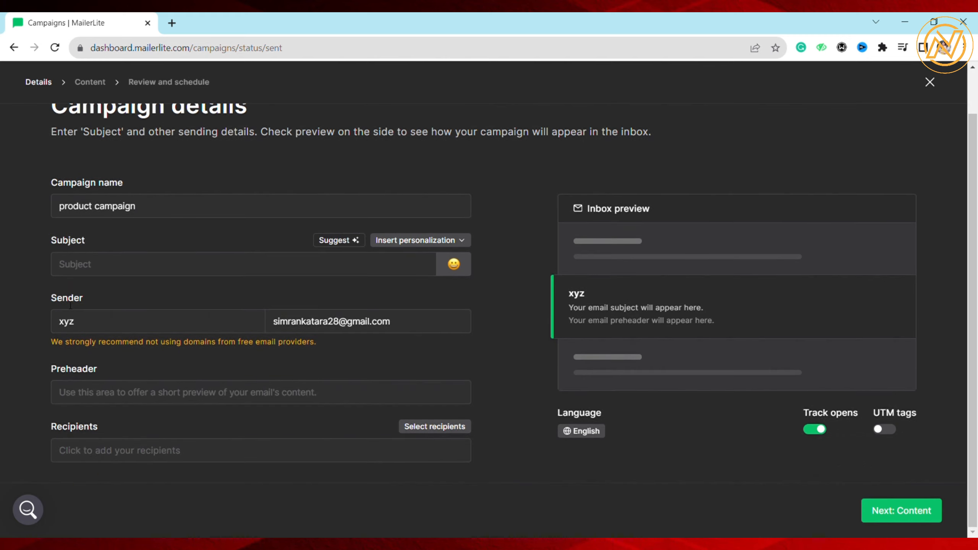
left_click(109, 267)
scroll(204, 308, "up", 1)
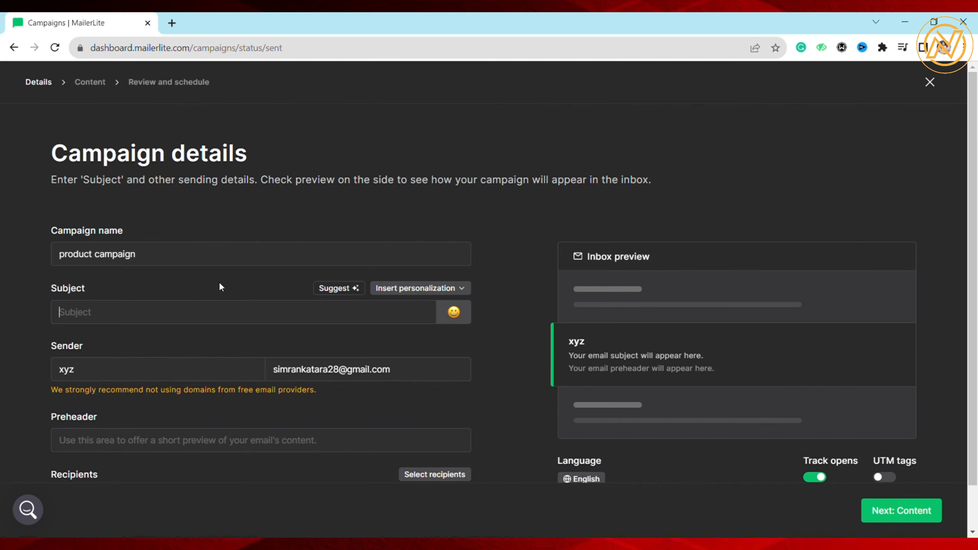
left_click_drag(138, 254, 58, 254)
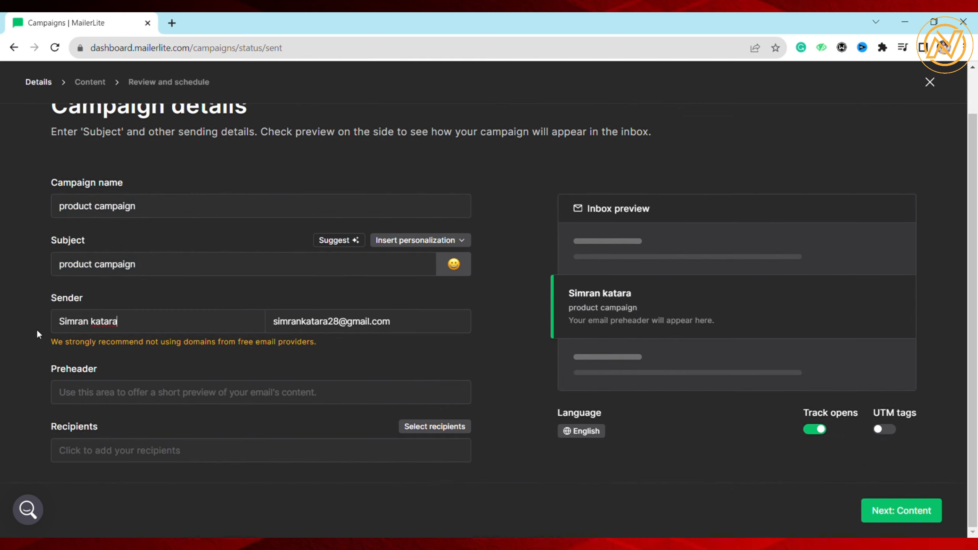
left_click(110, 405)
Select all active subscribers as the campaign's recipients and continue to the email content.
left_click(107, 457)
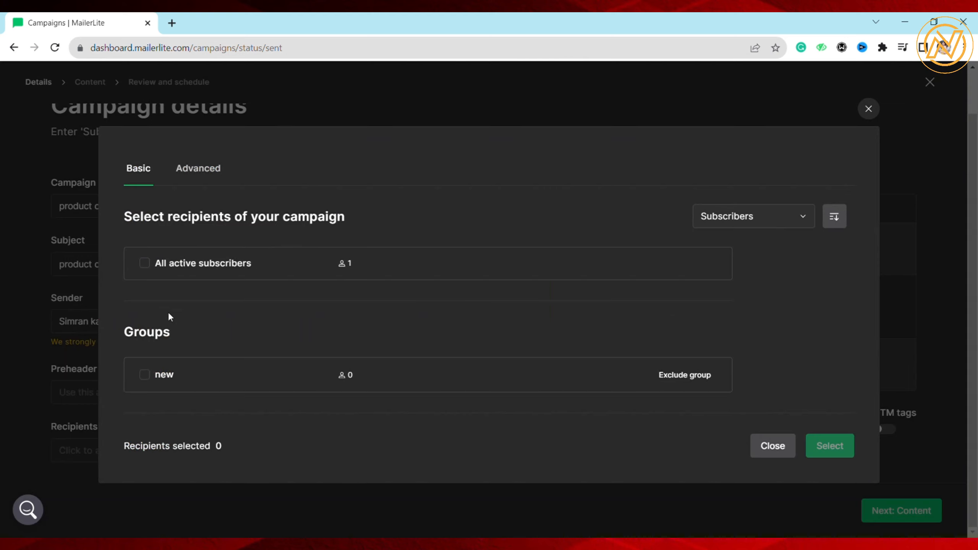
left_click(148, 266)
left_click(829, 447)
left_click(901, 516)
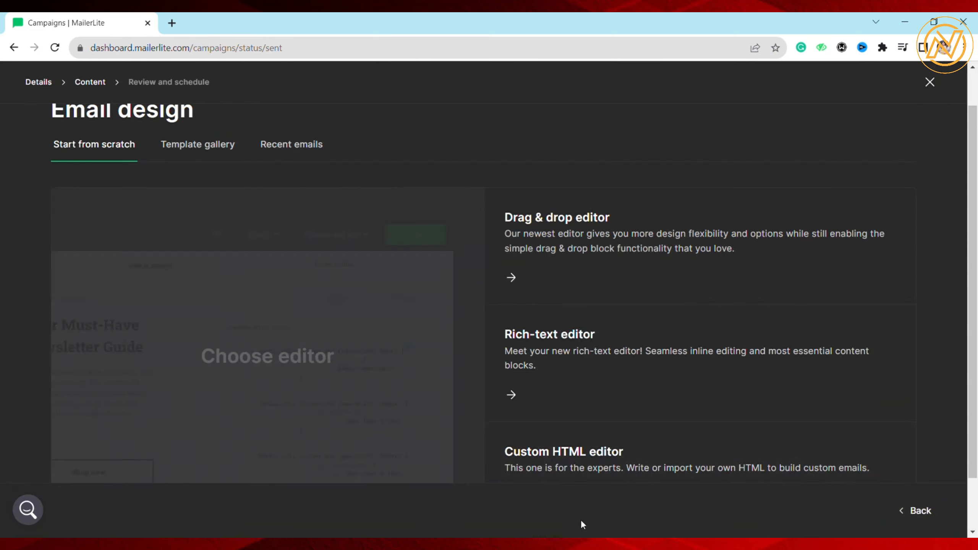
Examine the editors offered for building the email from scratch.
scroll(680, 169, "up", 1)
scroll(680, 169, "up", 1)
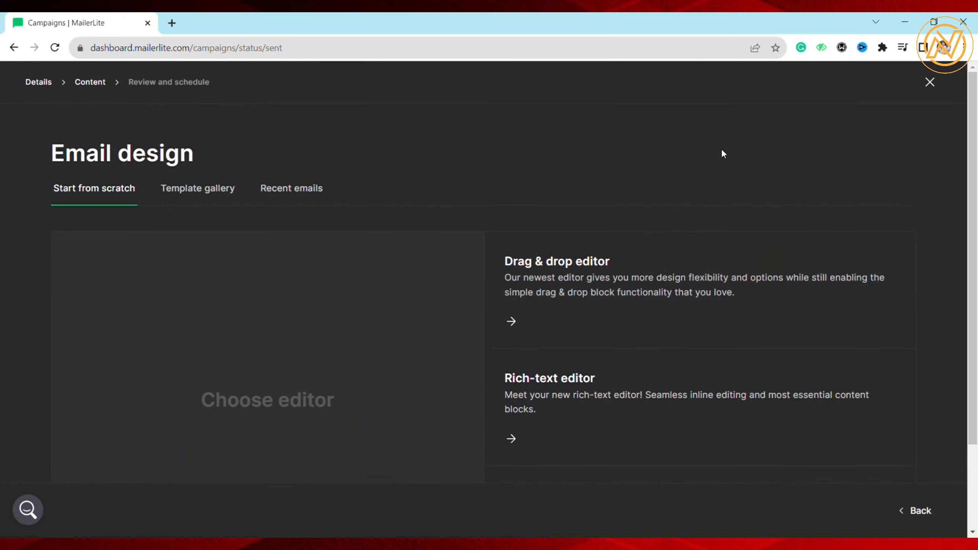
scroll(722, 153, "down", 2)
scroll(722, 153, "up", 2)
scroll(722, 153, "down", 2)
scroll(722, 154, "up", 2)
scroll(722, 153, "down", 2)
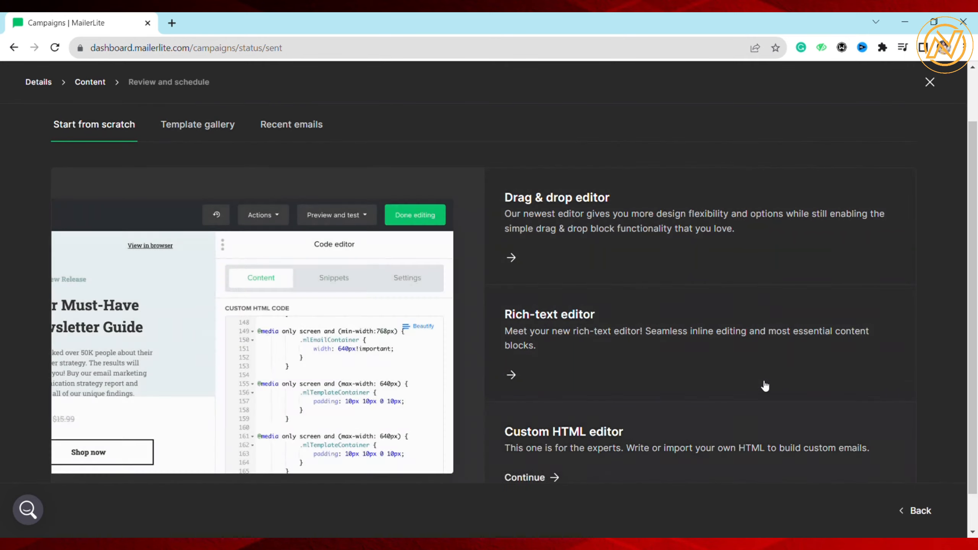
scroll(625, 386, "down", 1)
scroll(659, 469, "up", 1)
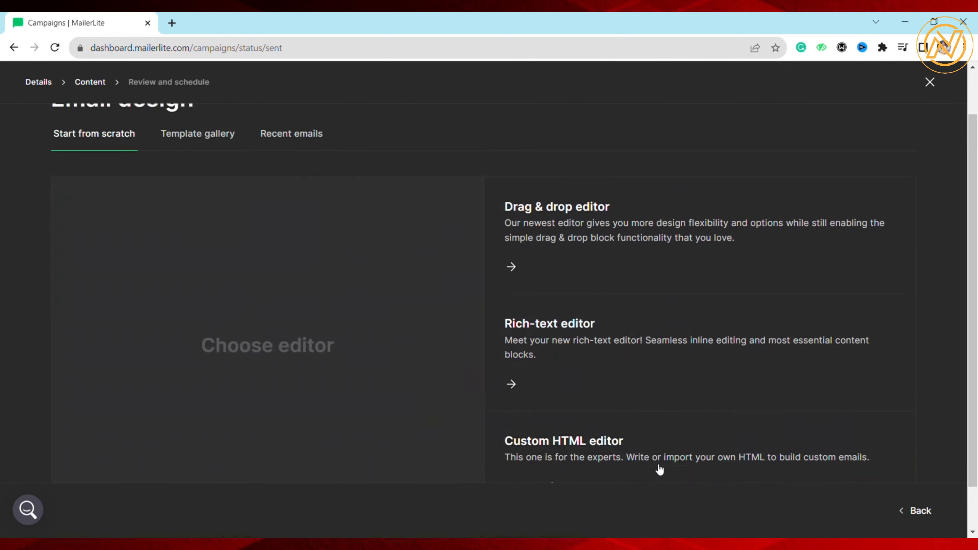
Choose the Anniversary sale template from the template gallery as the email design.
left_click(197, 188)
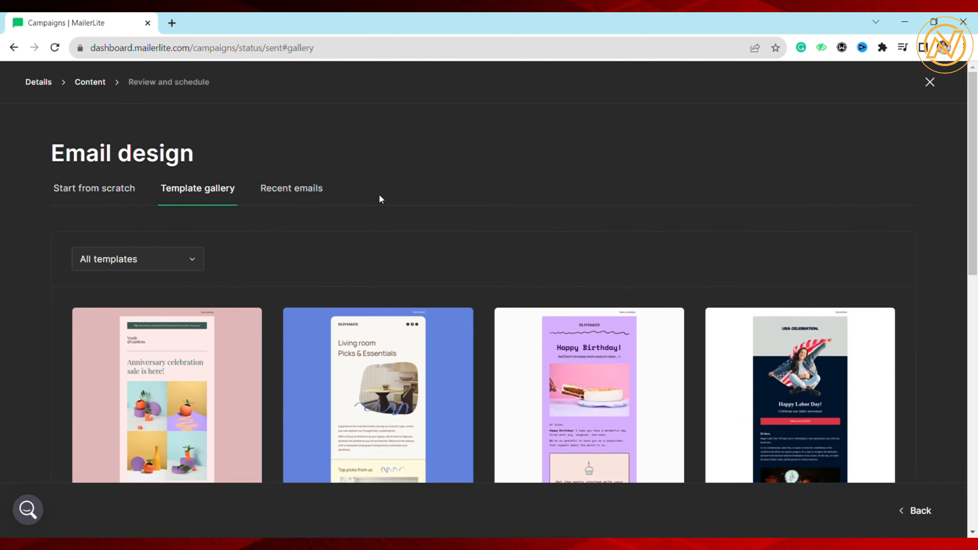
scroll(379, 199, "down", 12)
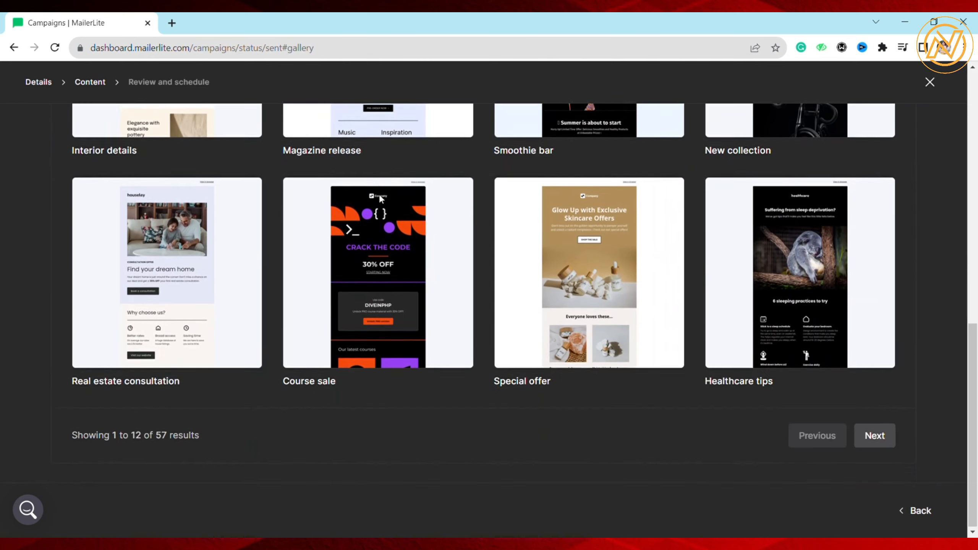
scroll(379, 197, "up", 12)
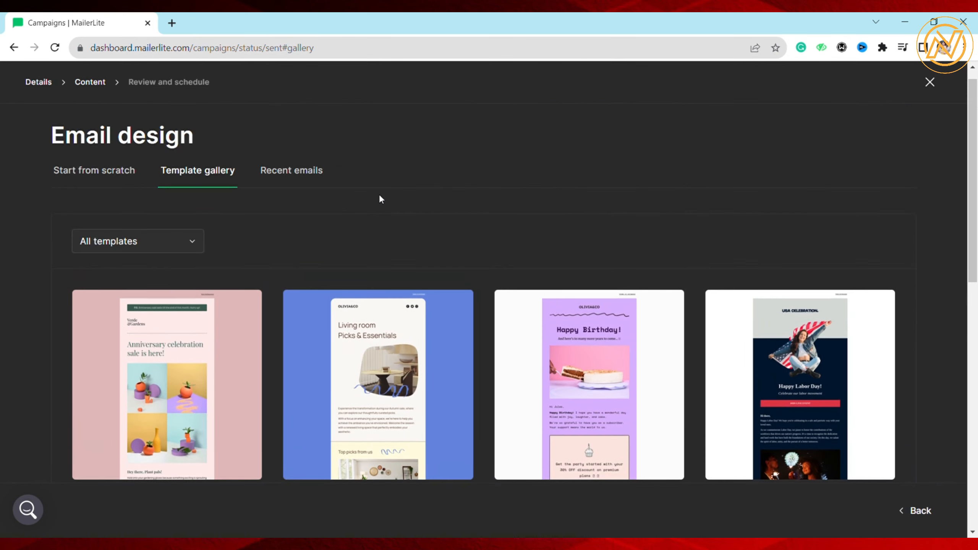
scroll(380, 199, "down", 3)
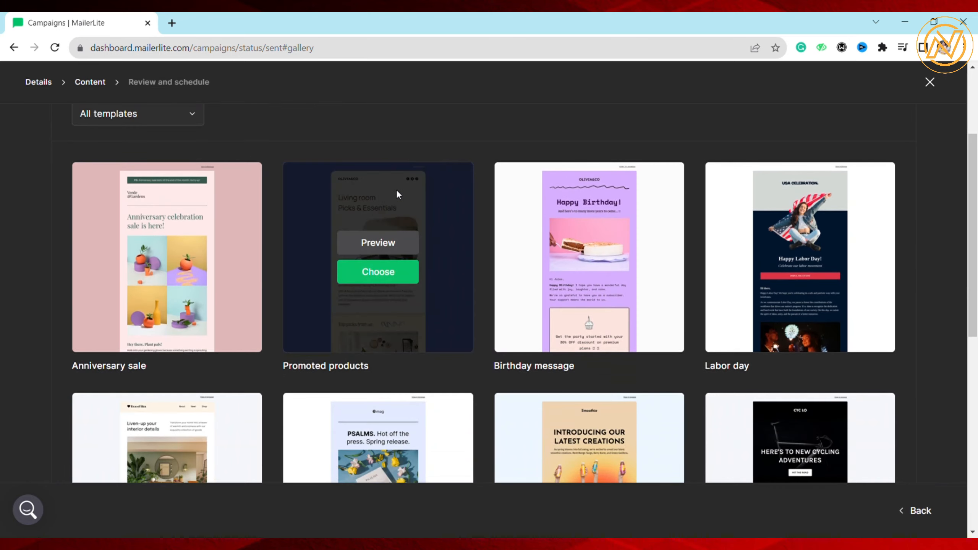
mouse_move(174, 292)
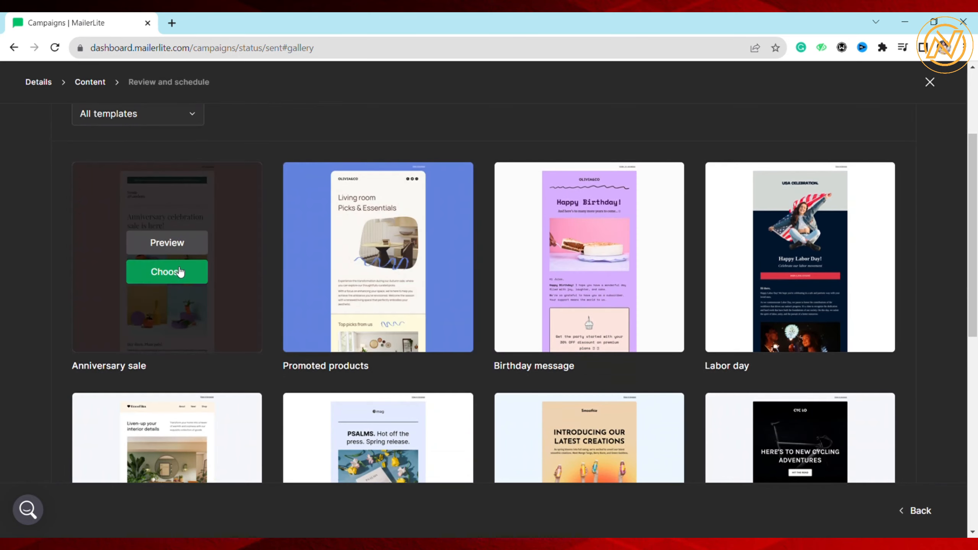
left_click(139, 272)
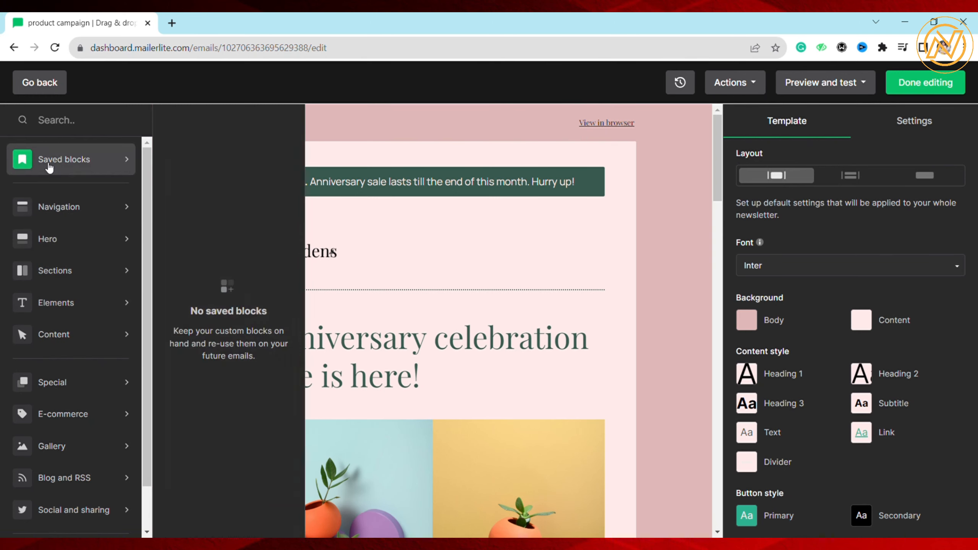
Add a Title element at the start of the email, above the green anniversary sale banner.
mouse_move(112, 306)
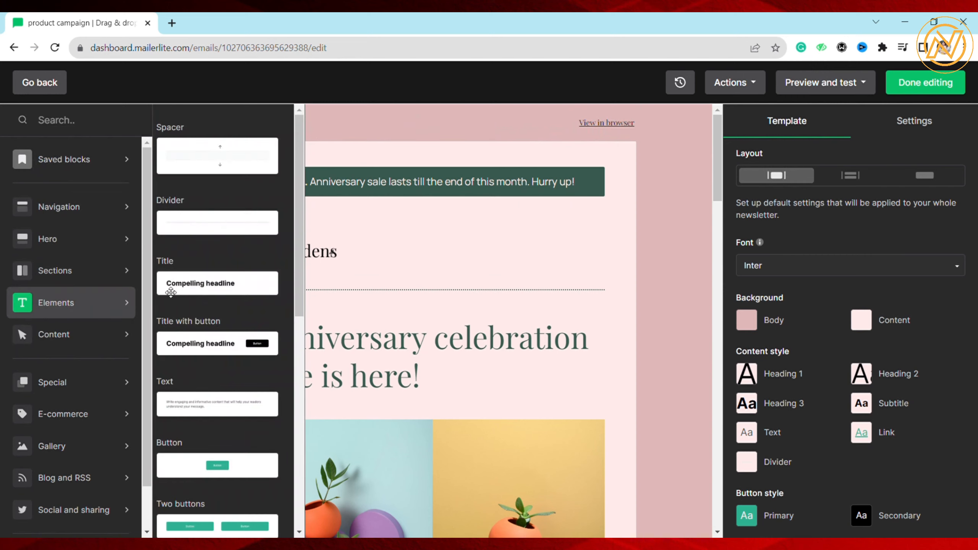
left_click_drag(200, 291, 382, 165)
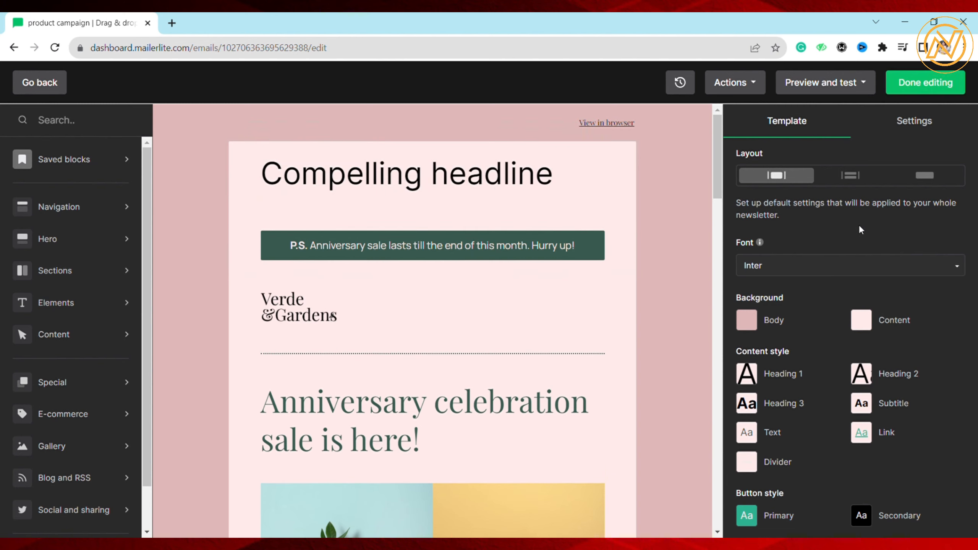
scroll(859, 228, "down", 1)
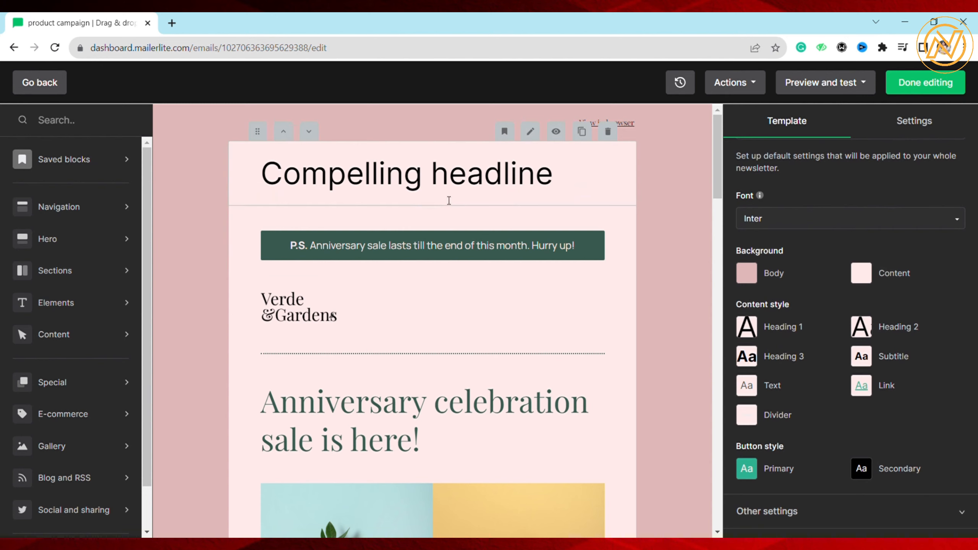
Save the new title block's Heading 1 style without changes and replace its headline text with "New campaign".
left_click(531, 135)
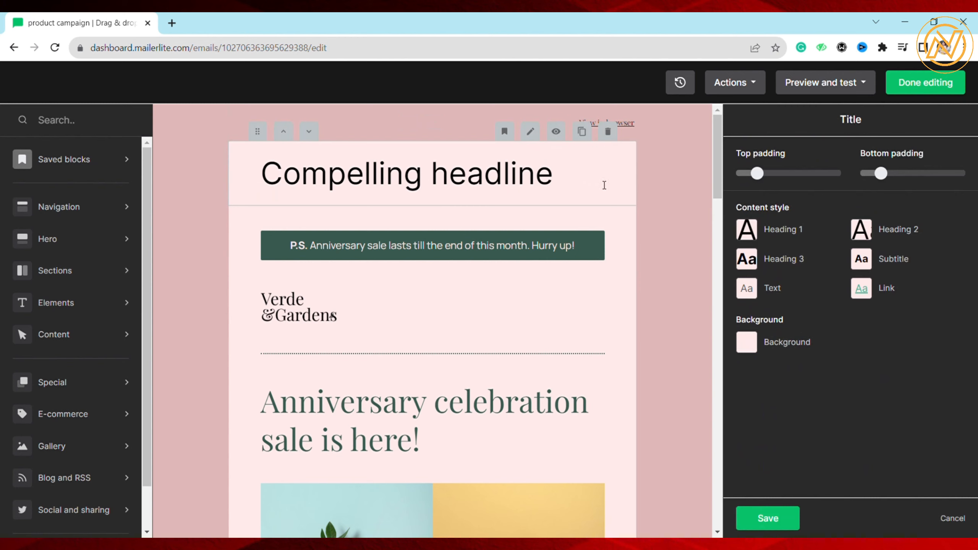
left_click(776, 229)
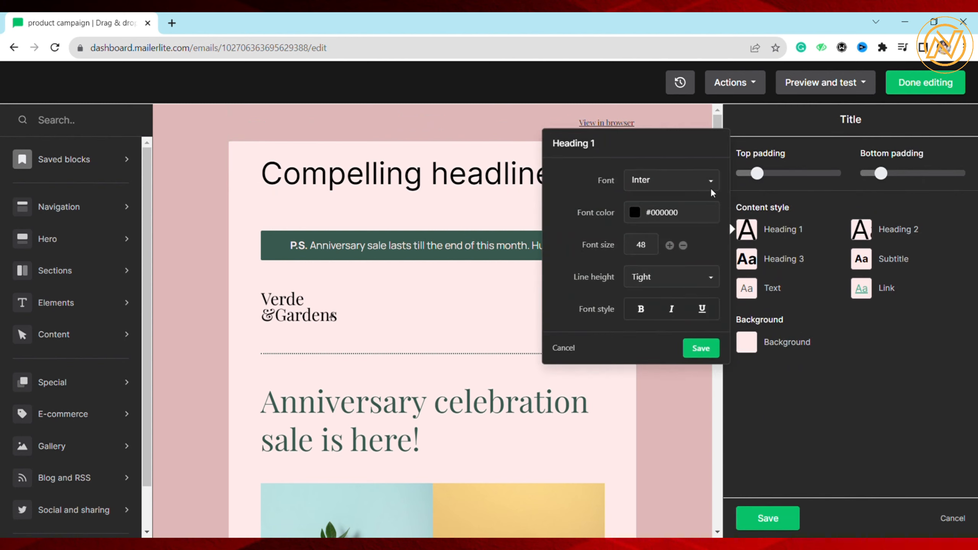
left_click(701, 349)
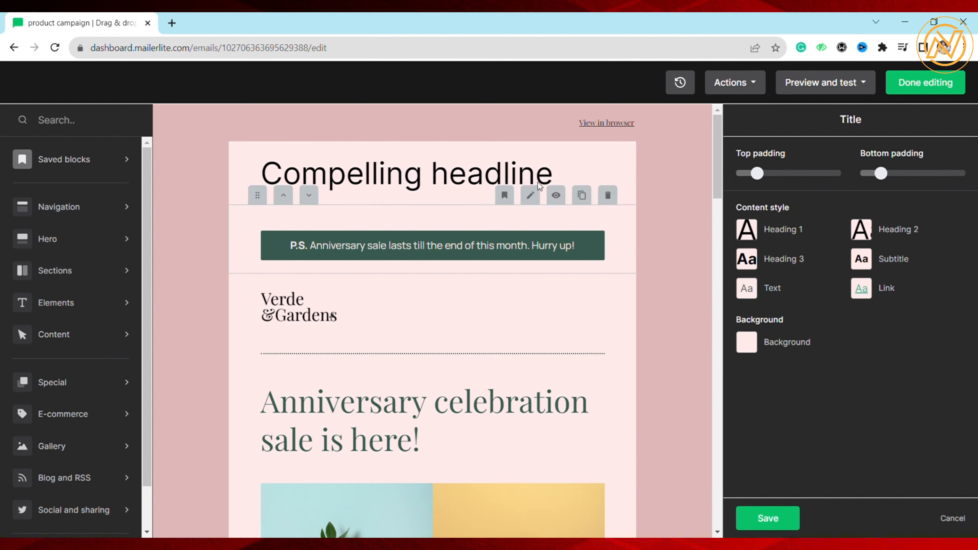
double_click(472, 177)
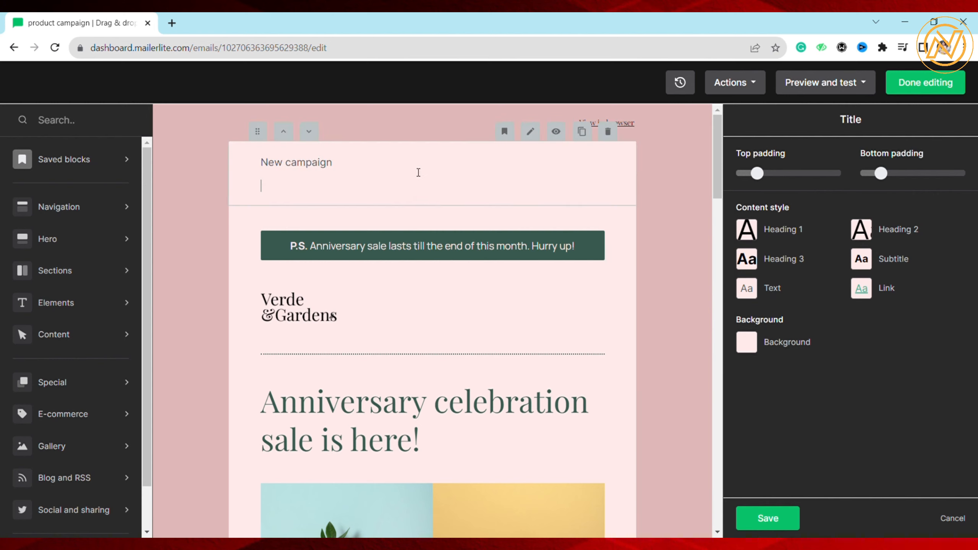
Add a Single image gallery block between the "Anniversary celebration sale is here!" heading and the plant photos.
scroll(380, 212, "down", 3)
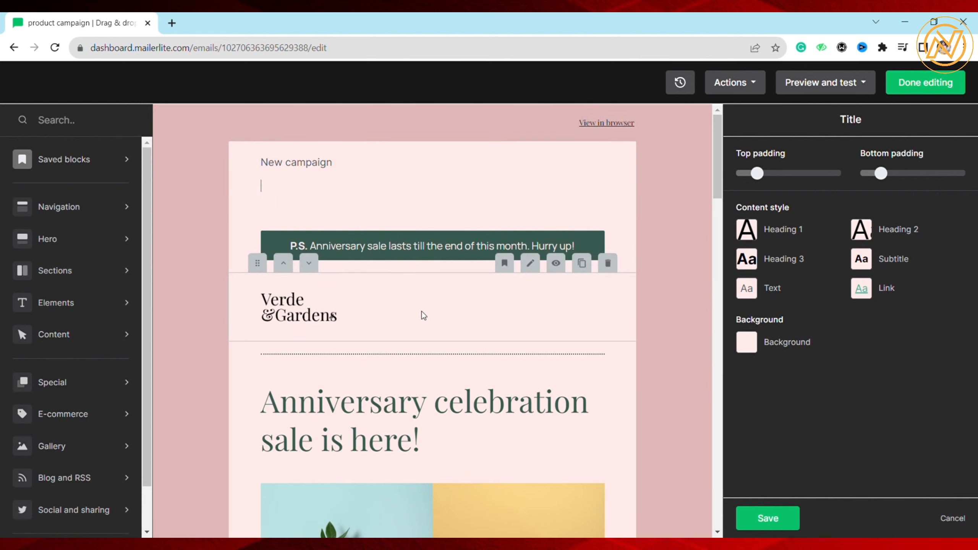
scroll(259, 274, "down", 3)
scroll(612, 263, "down", 5)
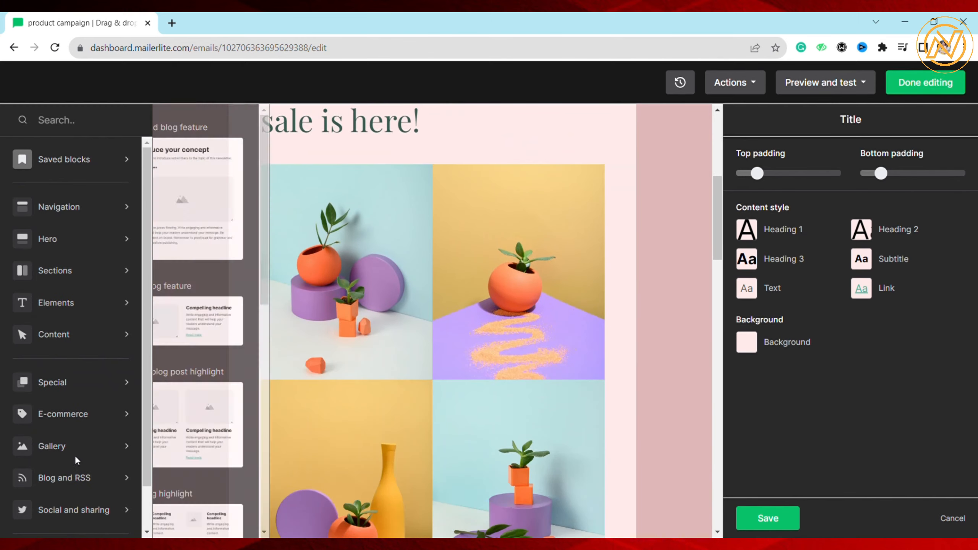
mouse_move(81, 455)
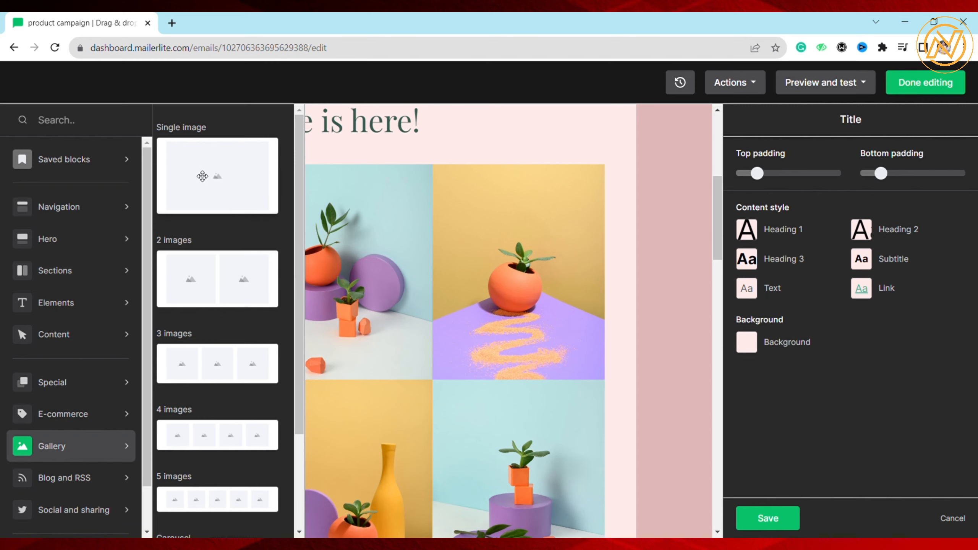
left_click_drag(199, 176, 402, 183)
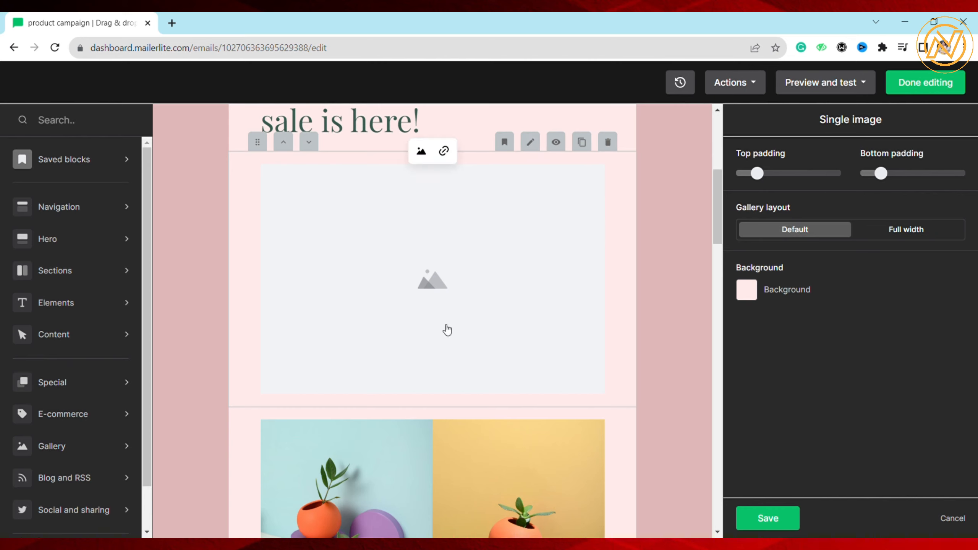
Upload "Navigate now profile.png" and insert it into the new single image block.
left_click(438, 283)
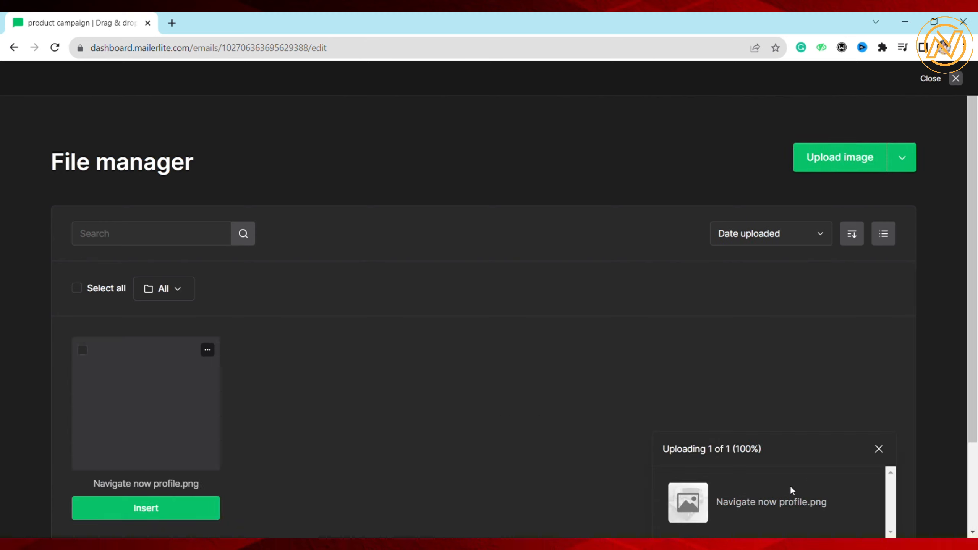
left_click(142, 508)
scroll(428, 372, "up", 5)
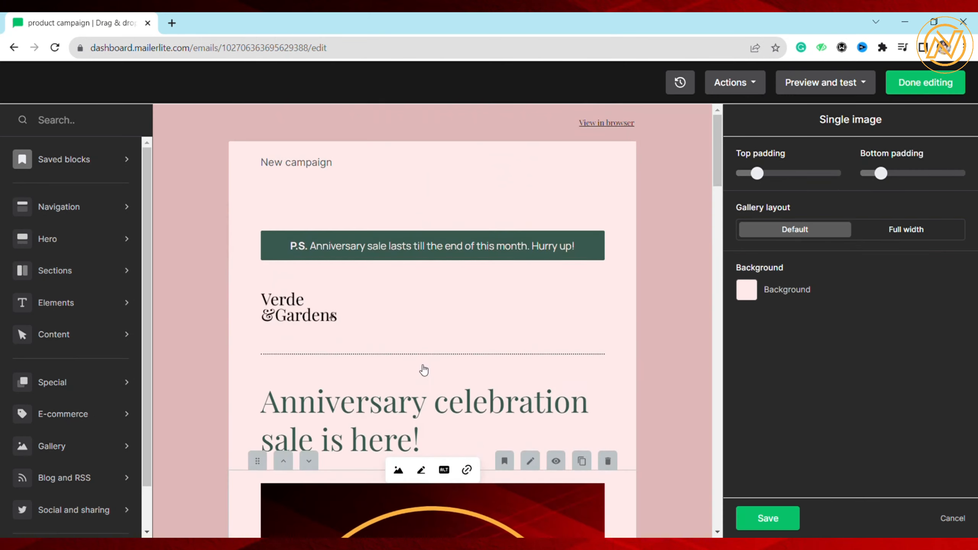
Add a Box content block between the dotted divider and the "Anniversary celebration sale is here!" heading.
scroll(424, 369, "down", 3)
scroll(424, 370, "down", 4)
scroll(424, 369, "up", 8)
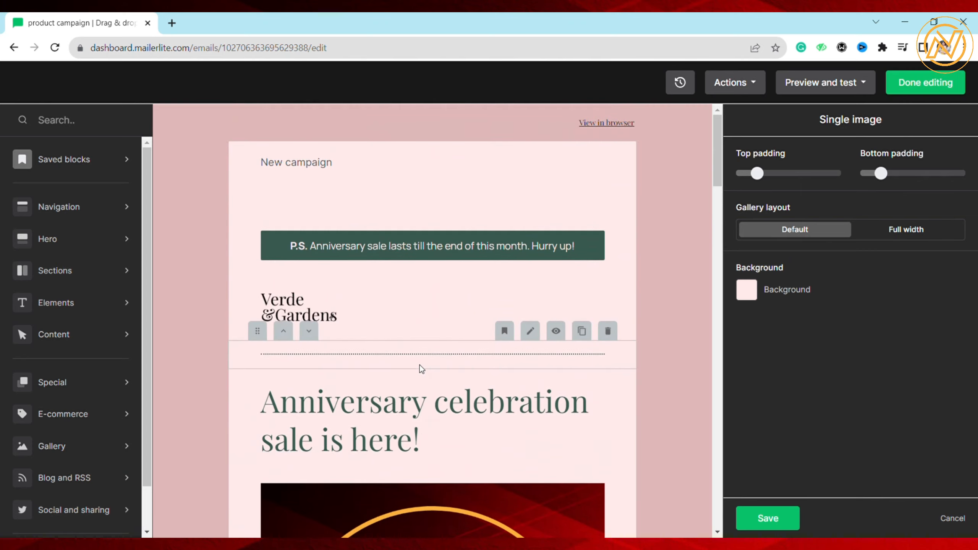
scroll(419, 366, "down", 3)
scroll(425, 368, "up", 3)
scroll(436, 372, "down", 4)
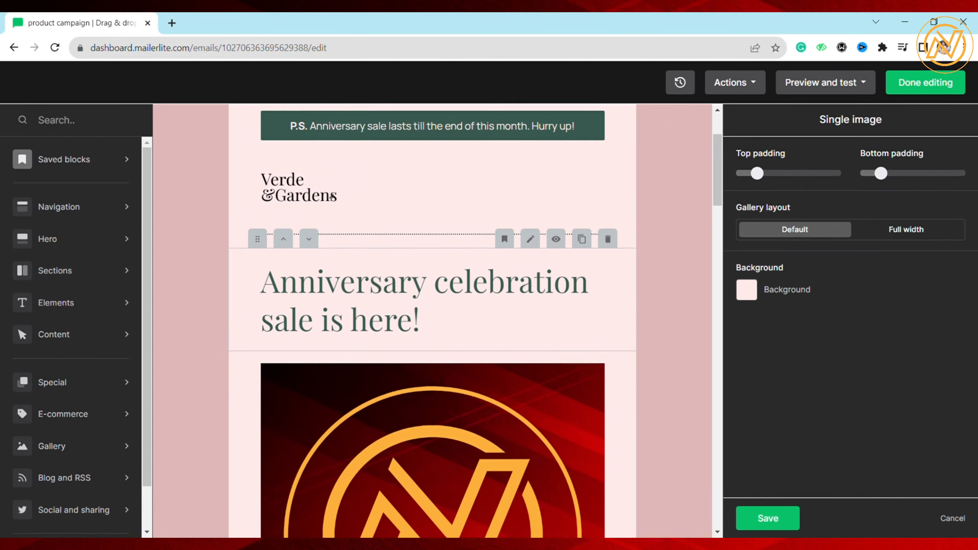
left_click(140, 332)
scroll(140, 332, "down", 1)
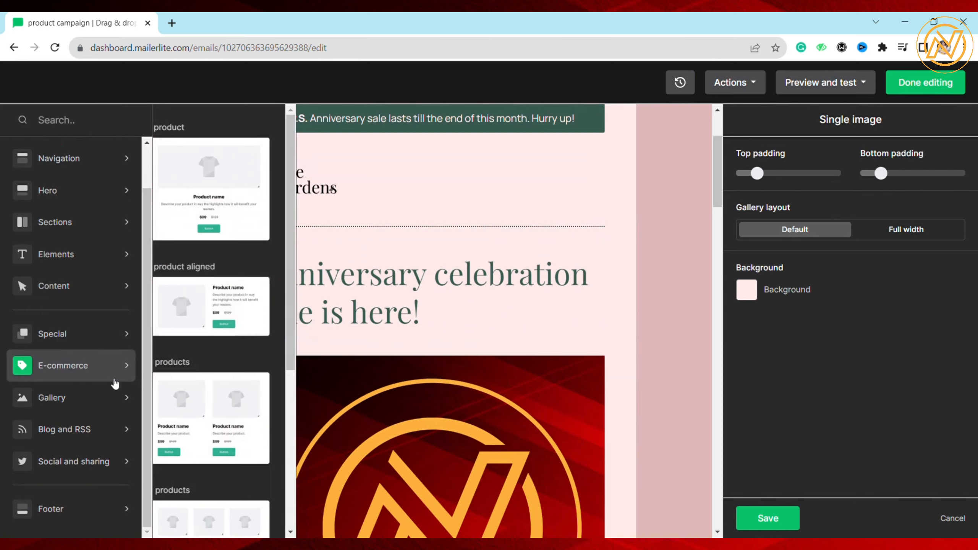
left_click(69, 293)
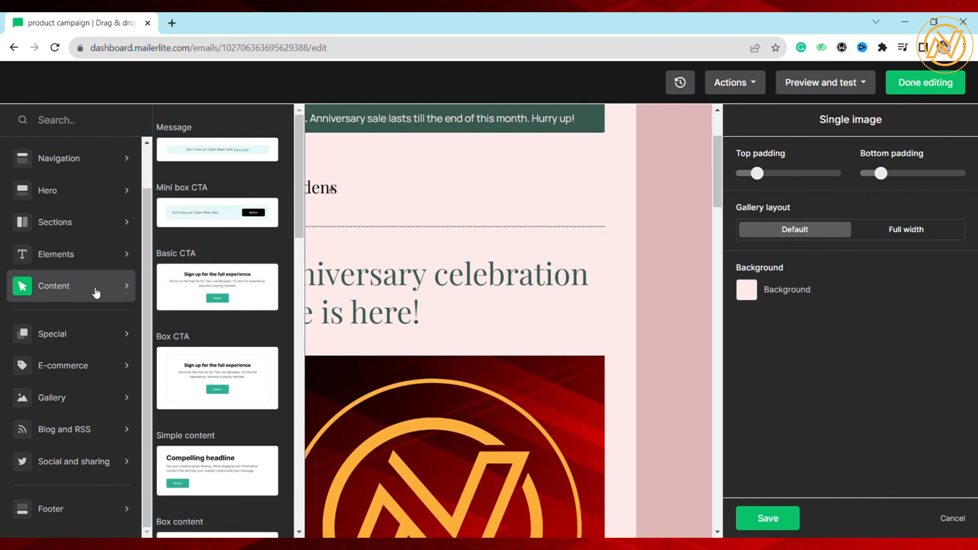
scroll(218, 308, "down", 5)
left_click_drag(217, 154, 447, 349)
scroll(448, 338, "down", 3)
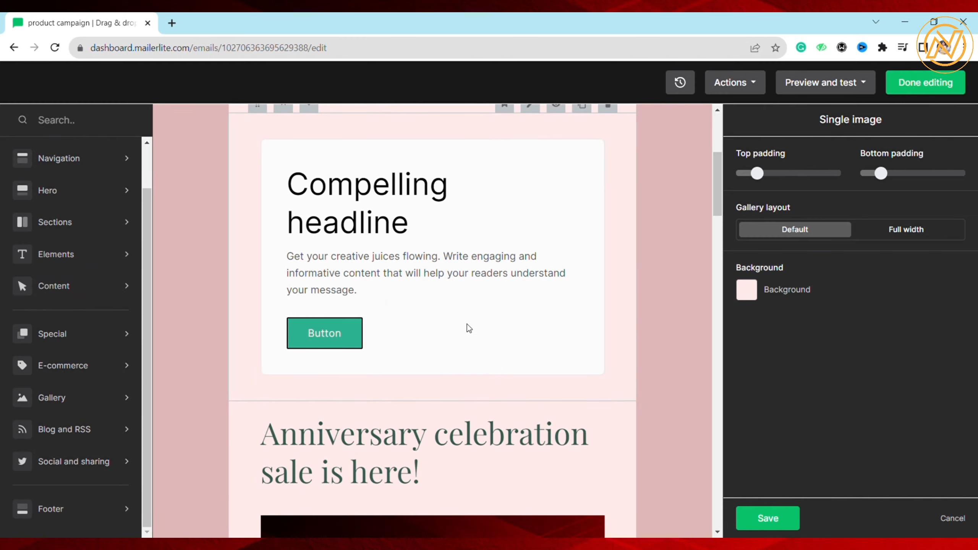
Check the edited email's layout, finish editing and proceed to the campaign's review and schedule stage.
scroll(464, 328, "up", 6)
scroll(464, 328, "down", 5)
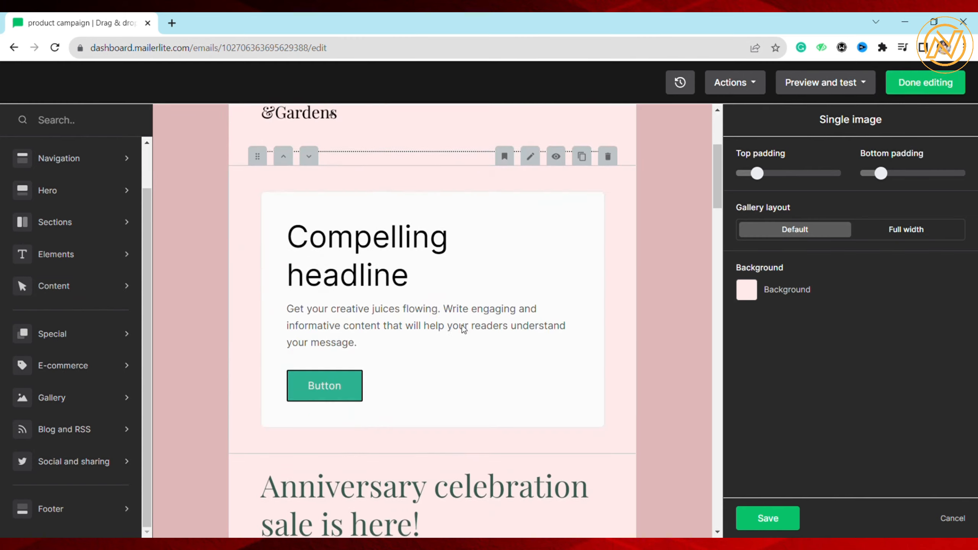
scroll(464, 328, "down", 5)
scroll(462, 328, "up", 8)
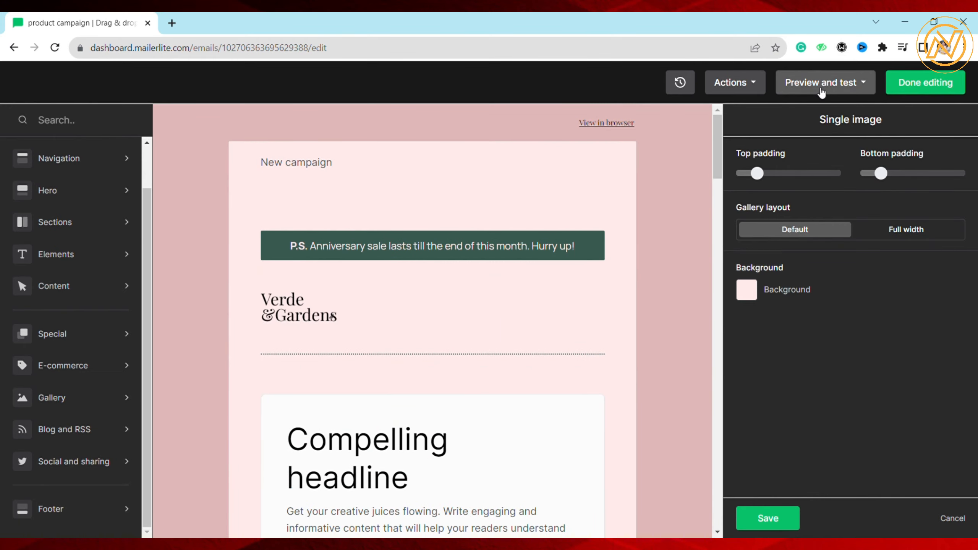
left_click(916, 88)
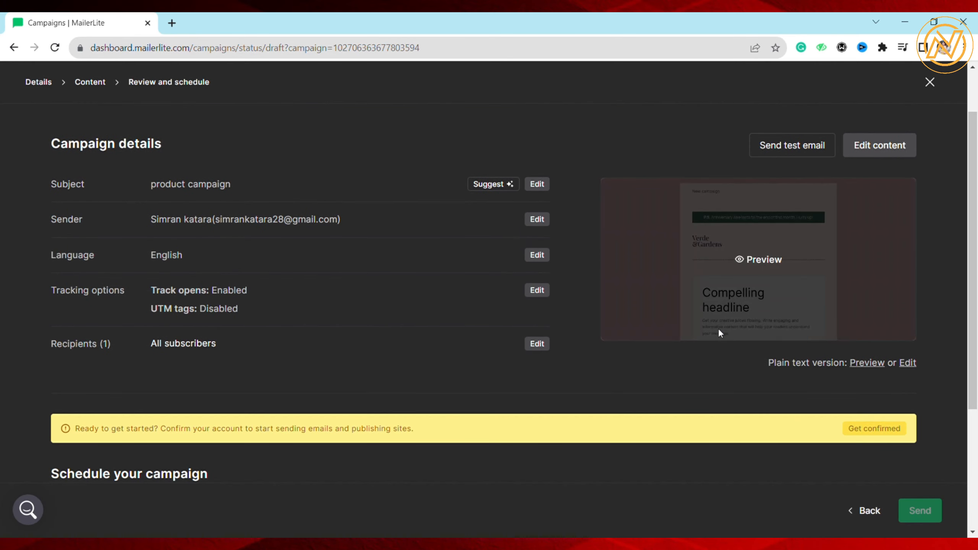
Review the campaign details, the email preview and the available scheduling options for sending the campaign.
scroll(689, 351, "down", 4)
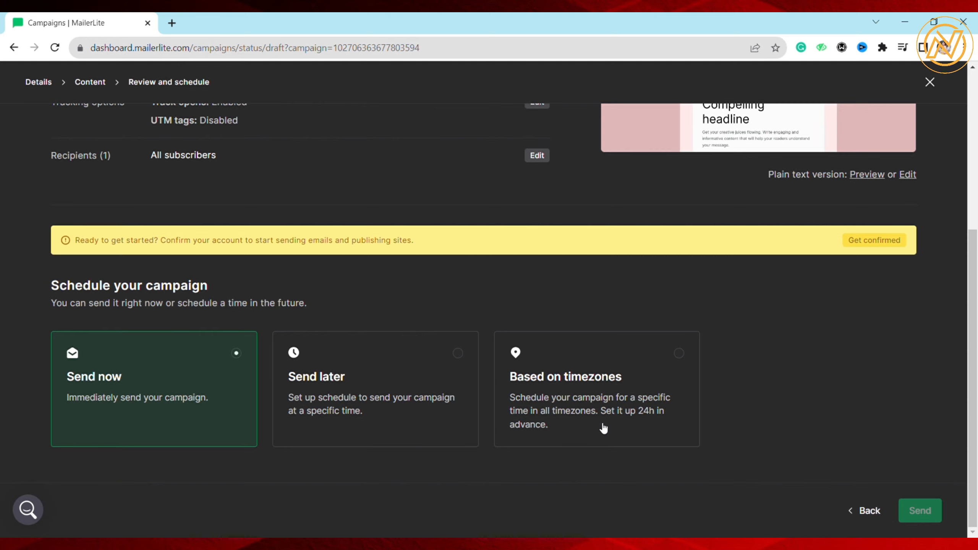
scroll(603, 428, "up", 6)
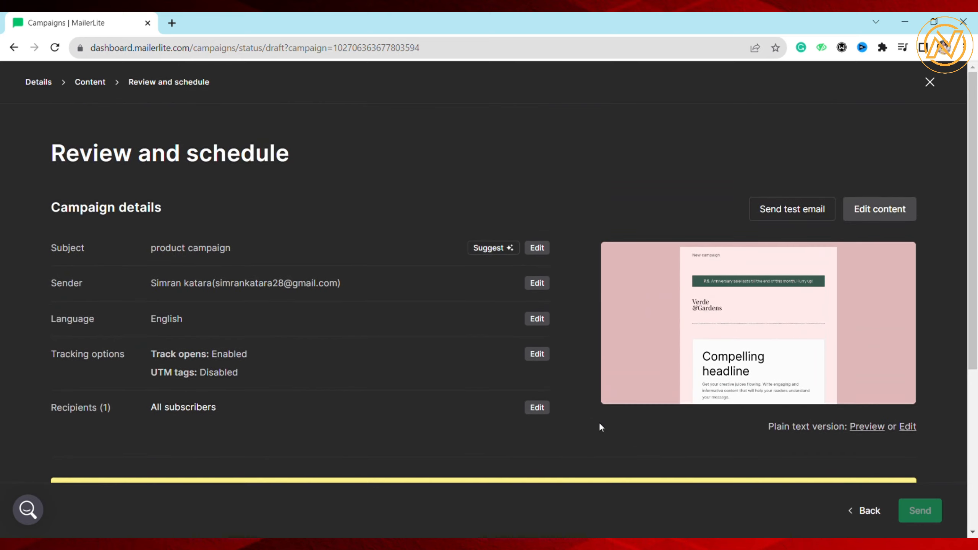
scroll(599, 422, "down", 5)
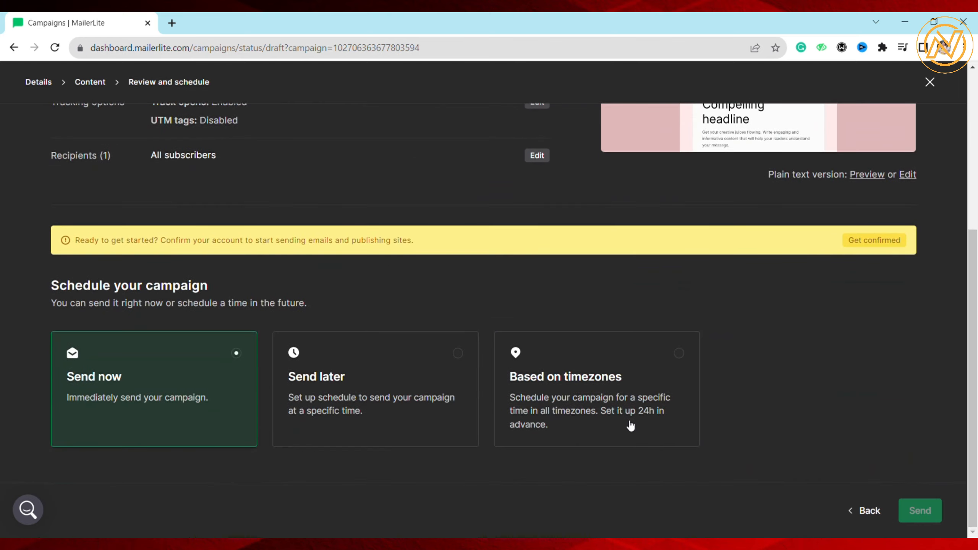
scroll(628, 426, "up", 5)
scroll(629, 426, "down", 5)
scroll(543, 306, "up", 5)
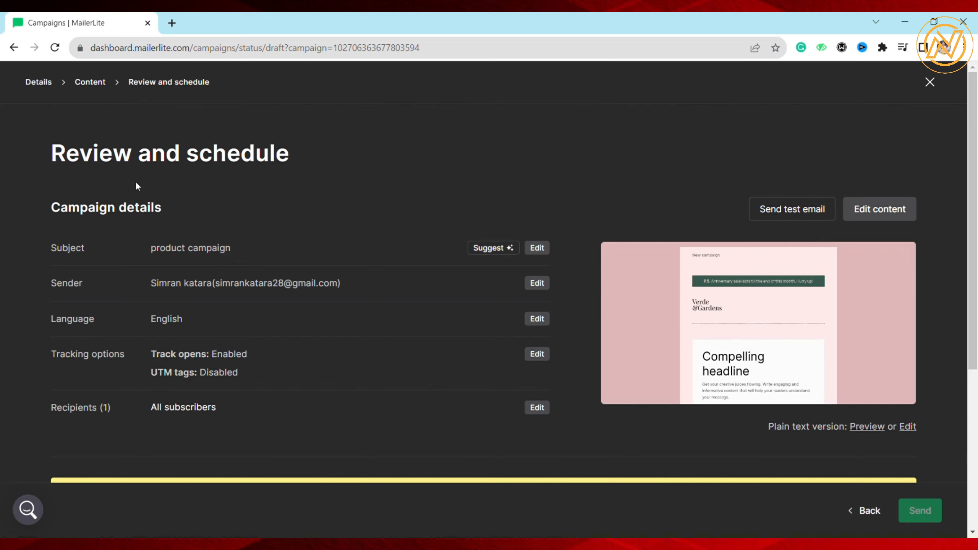
mouse_move(753, 298)
scroll(565, 379, "down", 6)
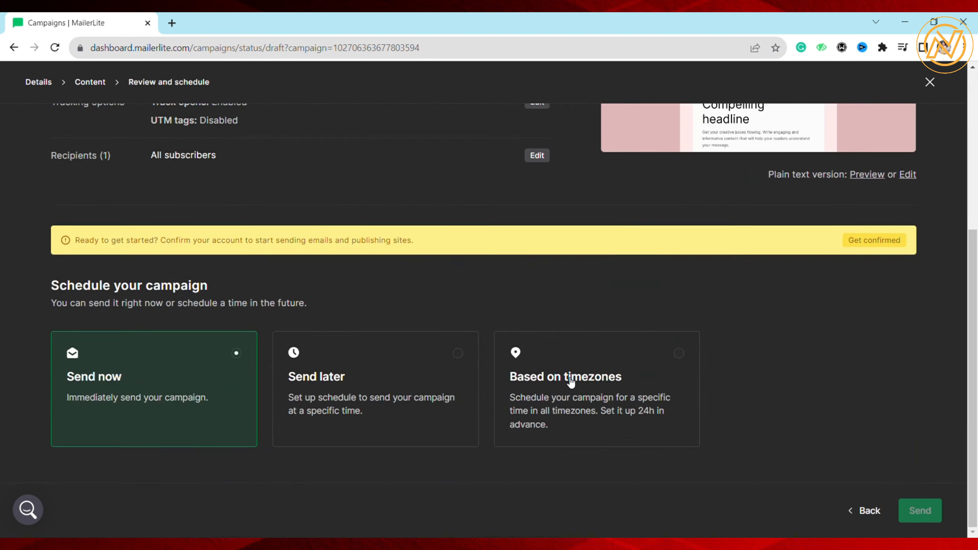
scroll(574, 378, "up", 6)
scroll(323, 229, "down", 5)
scroll(237, 486, "up", 5)
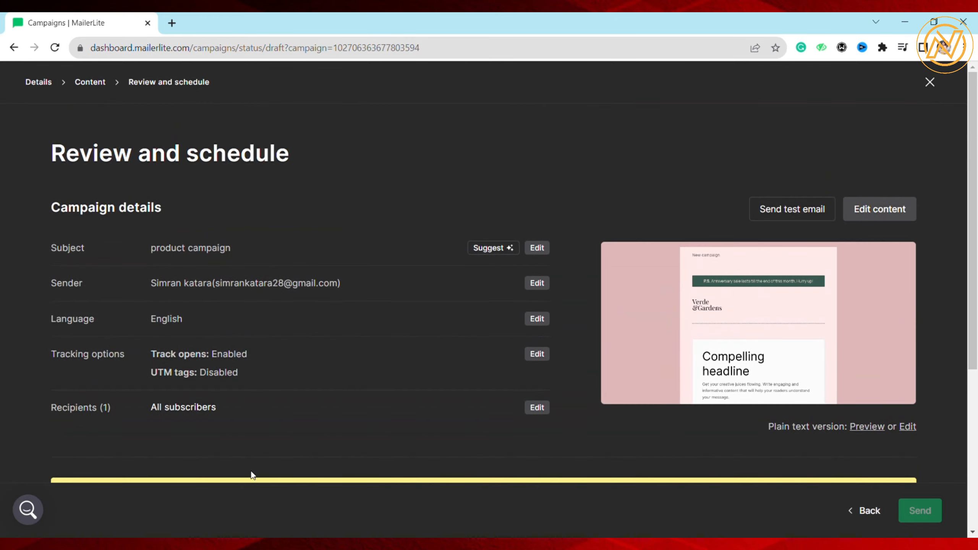
scroll(411, 293, "down", 5)
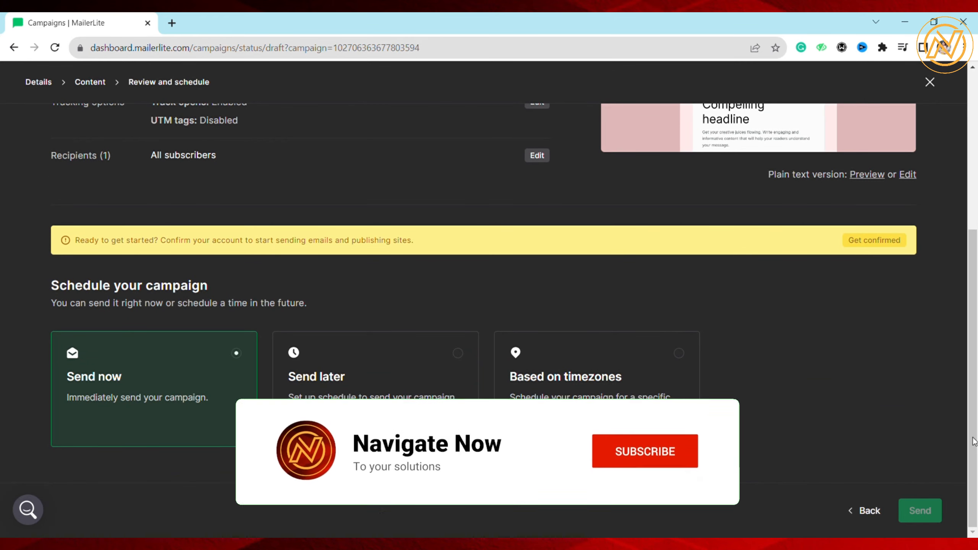
scroll(633, 356, "up", 5)
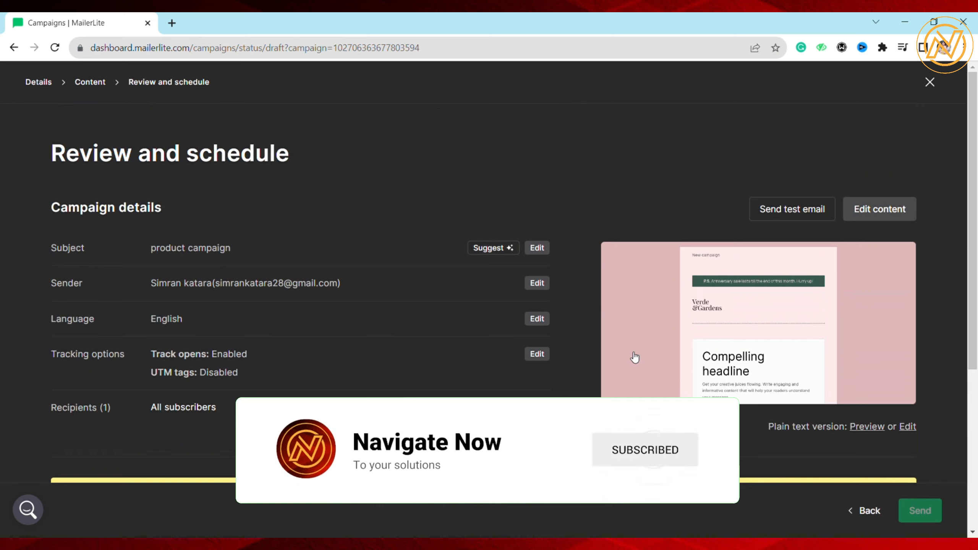